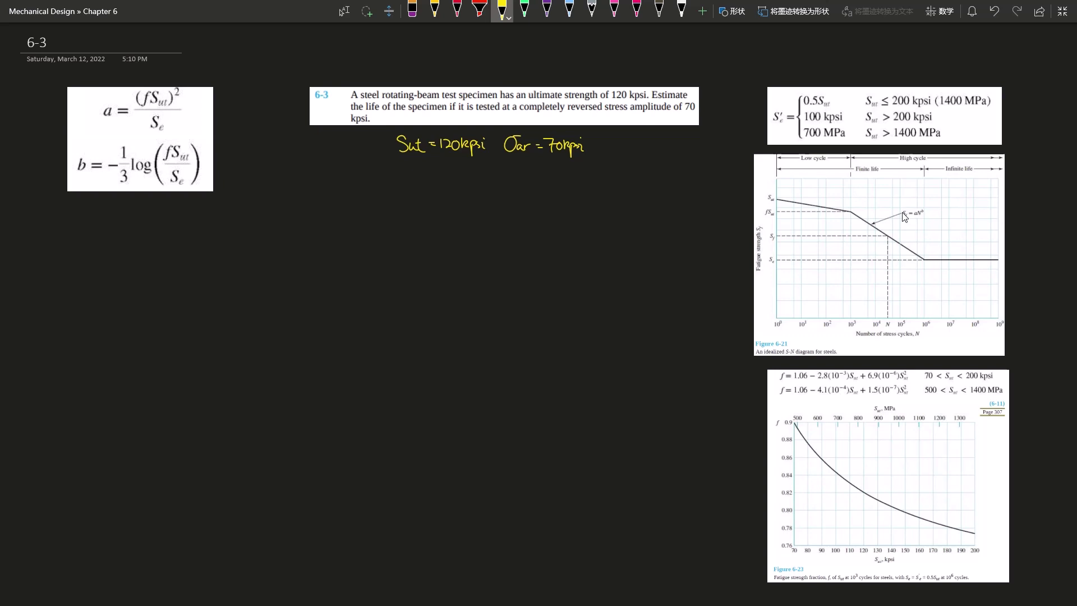
Underline Sf = aN^b on Figure 6-21 and bracket the Sut axis label, undoing a stray stroke
{"action": "left_click_drag", "start_coordinate": [902, 220], "coordinate": [924, 221]}
{"action": "left_click_drag", "start_coordinate": [762, 196], "coordinate": [761, 213]}
{"action": "left_click_drag", "start_coordinate": [848, 99], "coordinate": [849, 115]}
{"action": "key", "text": "ctrl+z"}
Brace the 10^3–10^6 span under Se, mark fSut, and underline a, b, fSut and Se in the formulas
{"action": "left_click_drag", "start_coordinate": [853, 261], "coordinate": [923, 260]}
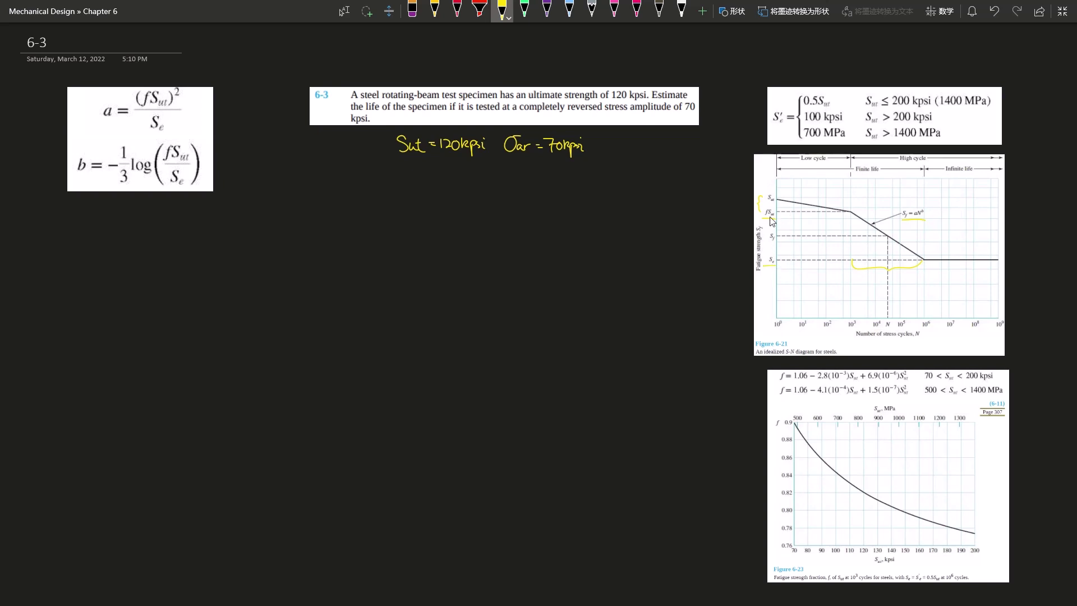
{"action": "left_click_drag", "start_coordinate": [764, 266], "coordinate": [773, 264]}
{"action": "mouse_move", "coordinate": [151, 105]}
{"action": "left_mouse_down"}
{"action": "mouse_move", "coordinate": [162, 105]}
{"action": "mouse_move", "coordinate": [167, 133]}
{"action": "mouse_move", "coordinate": [191, 161]}
{"action": "mouse_move", "coordinate": [183, 183]}
{"action": "left_mouse_up"}
{"action": "left_click_drag", "start_coordinate": [142, 106], "coordinate": [164, 106]}
{"action": "left_click_drag", "start_coordinate": [102, 125], "coordinate": [114, 124]}
{"action": "left_click_drag", "start_coordinate": [74, 176], "coordinate": [89, 175]}
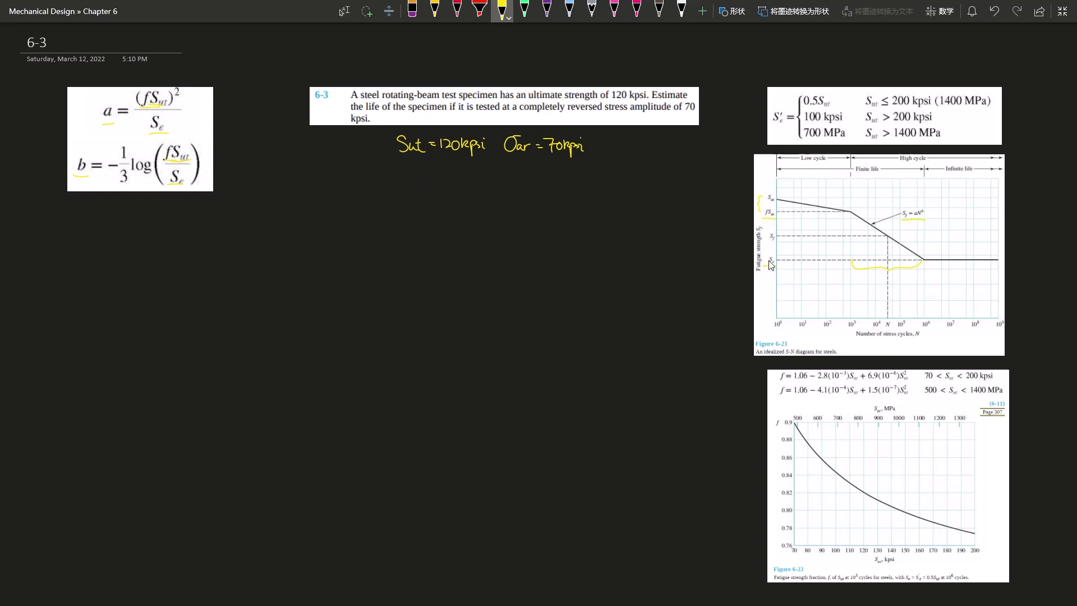
Undo a stray bracket on the S-N diagram, then write S'e = 0.5 beneath the givens
{"action": "left_click_drag", "start_coordinate": [768, 256], "coordinate": [775, 263]}
{"action": "key", "text": "ctrl+z"}
{"action": "key", "text": "ctrl+z"}
{"action": "key", "text": "ctrl+z"}
{"action": "left_click_drag", "start_coordinate": [399, 167], "coordinate": [388, 186]}
{"action": "mouse_move", "coordinate": [396, 179]}
{"action": "left_mouse_down"}
{"action": "mouse_move", "coordinate": [411, 182]}
{"action": "mouse_move", "coordinate": [400, 169]}
{"action": "left_mouse_up"}
{"action": "left_click_drag", "start_coordinate": [421, 181], "coordinate": [429, 183]}
{"action": "left_click_drag", "start_coordinate": [448, 173], "coordinate": [457, 184]}
{"action": "left_click", "coordinate": [453, 184]}
{"action": "mouse_move", "coordinate": [457, 172]}
{"action": "left_mouse_down"}
{"action": "mouse_move", "coordinate": [476, 186]}
{"action": "mouse_move", "coordinate": [496, 178]}
{"action": "left_mouse_up"}
Complete the line with Sut and the result = 60kpsi on the line below
{"action": "left_click_drag", "start_coordinate": [422, 212], "coordinate": [430, 211]}
{"action": "left_click_drag", "start_coordinate": [421, 217], "coordinate": [430, 216]}
{"action": "mouse_move", "coordinate": [443, 204]}
{"action": "left_mouse_down"}
{"action": "mouse_move", "coordinate": [441, 220]}
{"action": "mouse_move", "coordinate": [449, 215]}
{"action": "left_mouse_up"}
{"action": "left_click_drag", "start_coordinate": [457, 205], "coordinate": [460, 222]}
{"action": "left_click_drag", "start_coordinate": [465, 209], "coordinate": [469, 224]}
{"action": "left_click_drag", "start_coordinate": [469, 212], "coordinate": [484, 218]}
{"action": "left_click", "coordinate": [481, 205]}
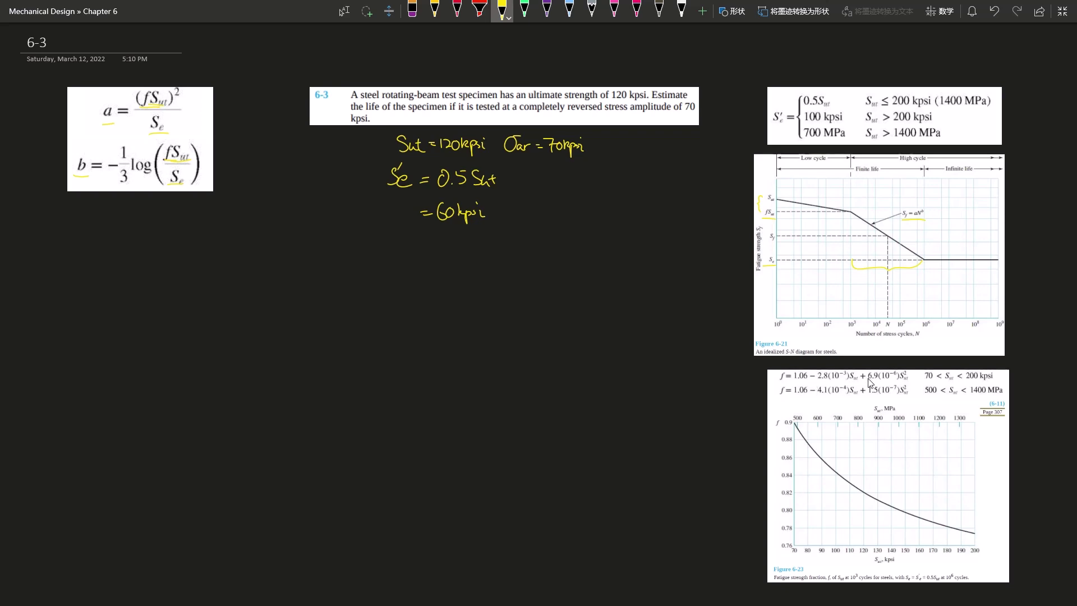
Underline the Sut terms in the Fig 6-23 formula and write 'f = 0.82 obtained from graph, Fig 6-23'
{"action": "left_click_drag", "start_coordinate": [846, 383], "coordinate": [906, 384]}
{"action": "left_click_drag", "start_coordinate": [565, 172], "coordinate": [595, 181]}
{"action": "left_click", "coordinate": [571, 181]}
{"action": "mouse_move", "coordinate": [606, 181]}
{"action": "left_mouse_down"}
{"action": "mouse_move", "coordinate": [644, 169]}
{"action": "mouse_move", "coordinate": [706, 175]}
{"action": "left_mouse_up"}
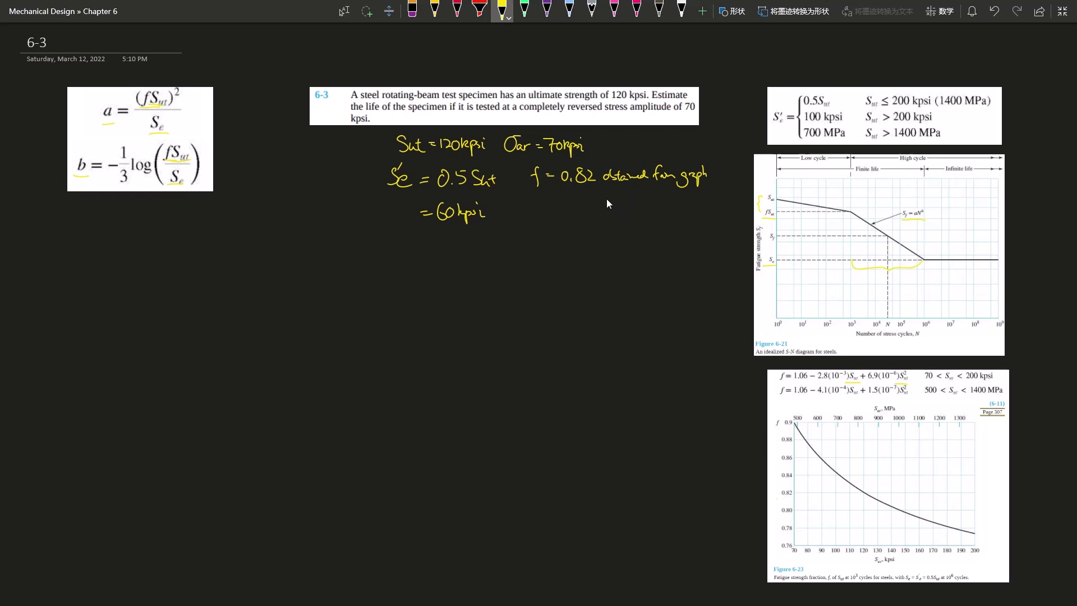
{"action": "mouse_move", "coordinate": [601, 200]}
{"action": "left_mouse_down"}
{"action": "mouse_move", "coordinate": [615, 214]}
{"action": "mouse_move", "coordinate": [636, 203]}
{"action": "left_mouse_up"}
Underline S'e and handwrite 'S'e = Se' directly under '=60kpsi'
{"action": "left_click_drag", "start_coordinate": [387, 194], "coordinate": [410, 193]}
{"action": "left_click_drag", "start_coordinate": [397, 228], "coordinate": [391, 240]}
{"action": "left_click_drag", "start_coordinate": [402, 226], "coordinate": [428, 235]}
{"action": "left_click_drag", "start_coordinate": [421, 241], "coordinate": [441, 241]}
{"action": "left_click_drag", "start_coordinate": [449, 236], "coordinate": [458, 240]}
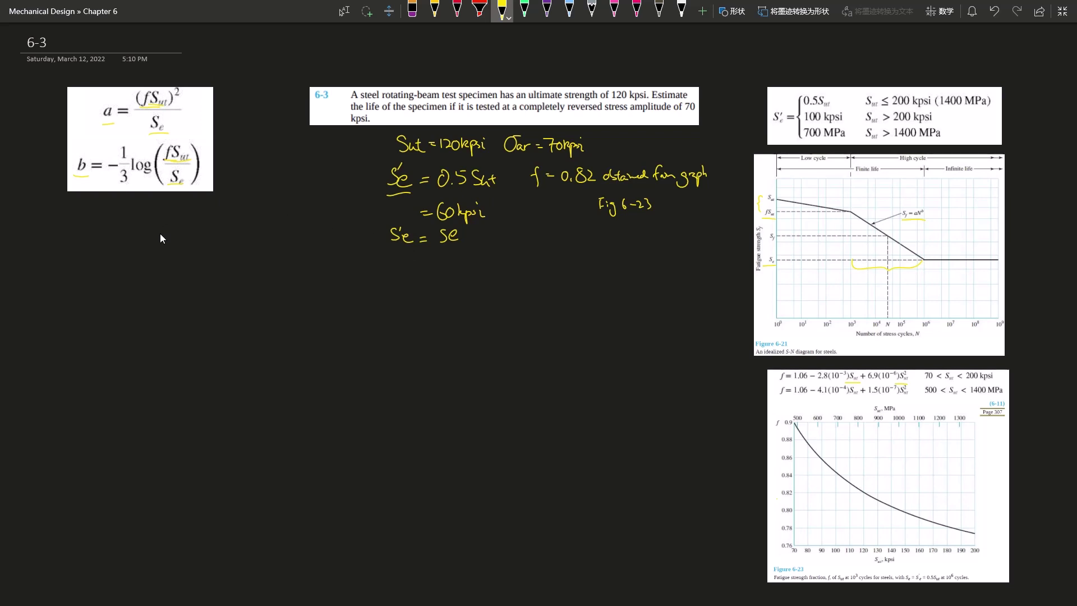
Write the note Se ~ ka kb … ke S'e under the a and b formulas and underline both Se
{"action": "mouse_move", "coordinate": [157, 230]}
{"action": "left_mouse_down"}
{"action": "mouse_move", "coordinate": [160, 254]}
{"action": "mouse_move", "coordinate": [202, 234]}
{"action": "mouse_move", "coordinate": [260, 242]}
{"action": "left_mouse_up"}
{"action": "left_click_drag", "start_coordinate": [253, 233], "coordinate": [251, 235]}
{"action": "left_click_drag", "start_coordinate": [156, 233], "coordinate": [161, 248]}
{"action": "left_click_drag", "start_coordinate": [181, 247], "coordinate": [190, 232]}
{"action": "mouse_move", "coordinate": [197, 236]}
{"action": "left_mouse_down"}
{"action": "mouse_move", "coordinate": [234, 234]}
{"action": "mouse_move", "coordinate": [230, 248]}
{"action": "mouse_move", "coordinate": [268, 244]}
{"action": "mouse_move", "coordinate": [235, 259]}
{"action": "mouse_move", "coordinate": [263, 246]}
{"action": "left_mouse_up"}
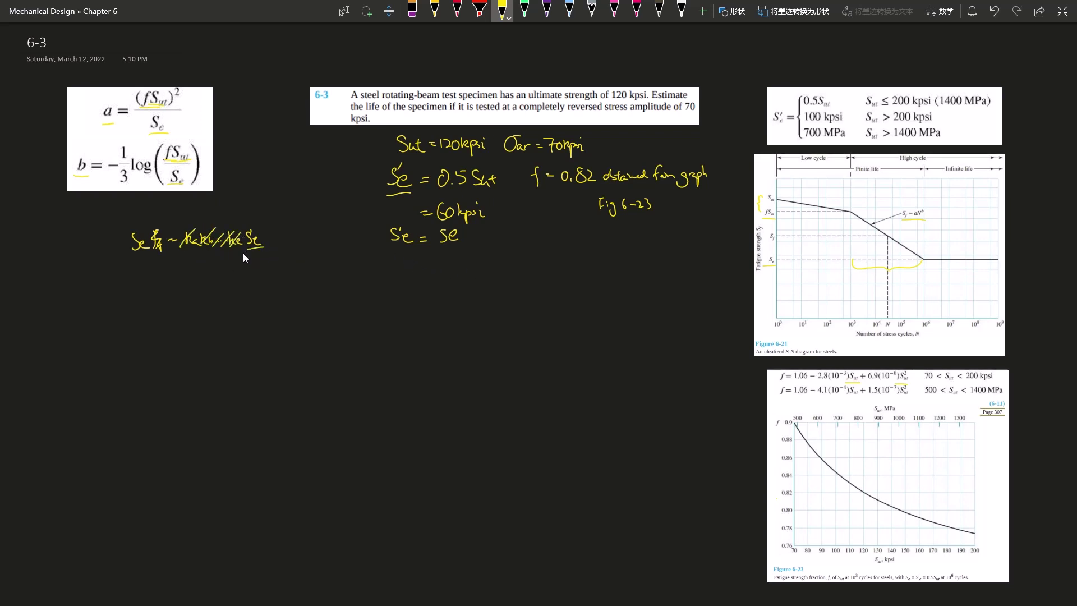
{"action": "left_click_drag", "start_coordinate": [133, 257], "coordinate": [154, 257]}
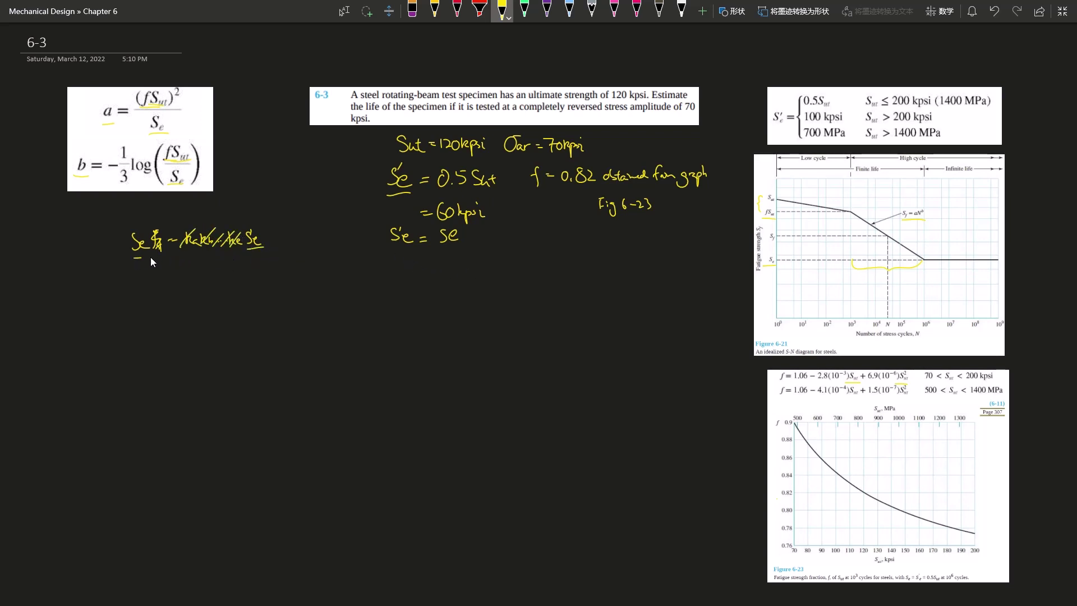
Begin the a calculation below S'e = Se as a = 0.82 · 120
{"action": "left_click_drag", "start_coordinate": [371, 275], "coordinate": [385, 275]}
{"action": "mouse_move", "coordinate": [378, 280]}
{"action": "left_mouse_down"}
{"action": "mouse_move", "coordinate": [403, 269]}
{"action": "mouse_move", "coordinate": [441, 274]}
{"action": "left_mouse_up"}
{"action": "left_click", "coordinate": [412, 275]}
{"action": "left_click", "coordinate": [434, 271]}
Complete a = (0.82·120/60)² and write 0.82·120/60 inside b's log
{"action": "left_click_drag", "start_coordinate": [443, 267], "coordinate": [456, 268]}
{"action": "left_click_drag", "start_coordinate": [401, 281], "coordinate": [465, 277]}
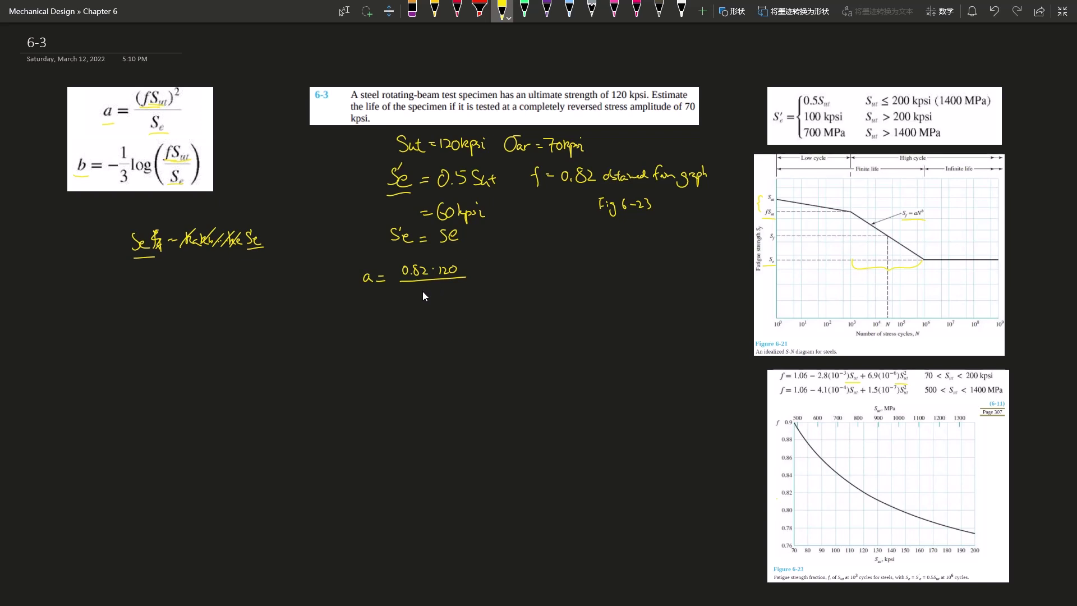
{"action": "left_click_drag", "start_coordinate": [433, 287], "coordinate": [433, 296]}
{"action": "left_click_drag", "start_coordinate": [443, 288], "coordinate": [443, 288]}
{"action": "left_click_drag", "start_coordinate": [402, 268], "coordinate": [400, 290]}
{"action": "mouse_move", "coordinate": [472, 267]}
{"action": "left_mouse_down"}
{"action": "mouse_move", "coordinate": [481, 279]}
{"action": "mouse_move", "coordinate": [472, 289]}
{"action": "mouse_move", "coordinate": [485, 272]}
{"action": "left_mouse_up"}
{"action": "left_click_drag", "start_coordinate": [614, 266], "coordinate": [635, 272]}
{"action": "left_click_drag", "start_coordinate": [640, 270], "coordinate": [648, 272]}
{"action": "left_click_drag", "start_coordinate": [652, 266], "coordinate": [664, 276]}
{"action": "left_click_drag", "start_coordinate": [642, 285], "coordinate": [672, 287]}
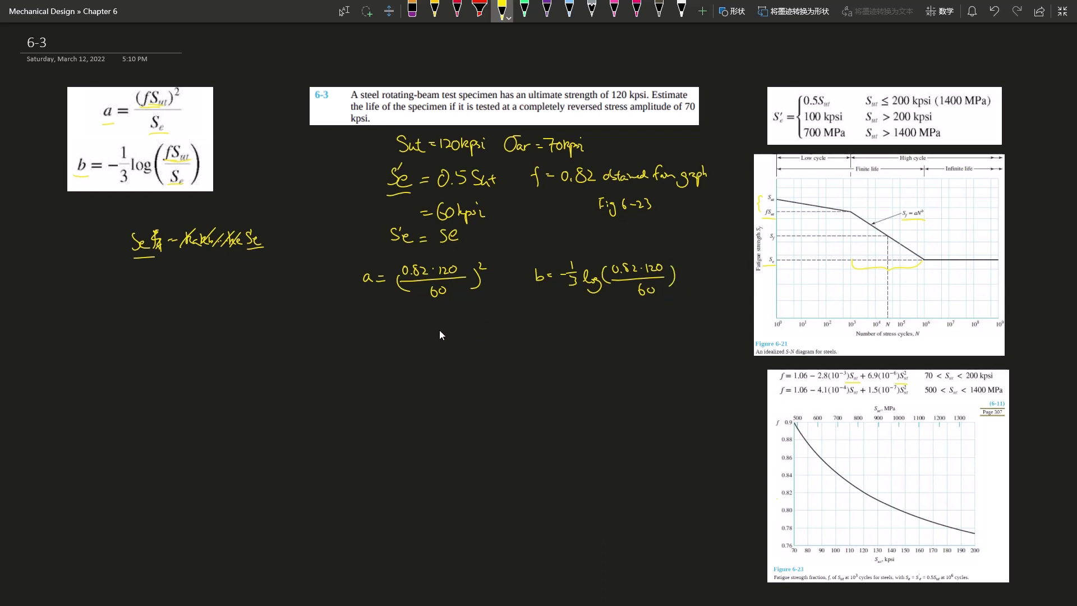
Write the results a = 161.37 kpsi and b = -0.0716 beneath their expressions
{"action": "left_click_drag", "start_coordinate": [378, 318], "coordinate": [386, 324]}
{"action": "left_click_drag", "start_coordinate": [396, 315], "coordinate": [397, 326]}
{"action": "mouse_move", "coordinate": [404, 313]}
{"action": "left_mouse_down"}
{"action": "mouse_move", "coordinate": [399, 325]}
{"action": "mouse_move", "coordinate": [445, 315]}
{"action": "mouse_move", "coordinate": [446, 325]}
{"action": "left_mouse_up"}
{"action": "left_click", "coordinate": [419, 325]}
{"action": "left_click", "coordinate": [451, 313]}
{"action": "left_click_drag", "start_coordinate": [451, 317], "coordinate": [453, 321]}
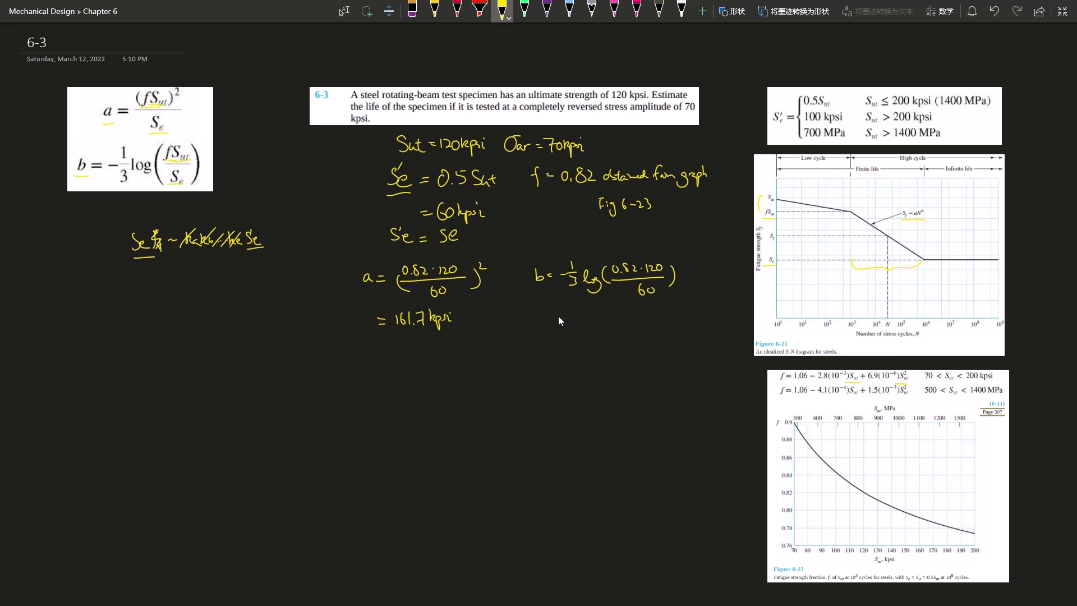
{"action": "left_click_drag", "start_coordinate": [548, 317], "coordinate": [554, 317]}
{"action": "left_click_drag", "start_coordinate": [548, 321], "coordinate": [555, 321]}
{"action": "left_click_drag", "start_coordinate": [565, 319], "coordinate": [620, 326]}
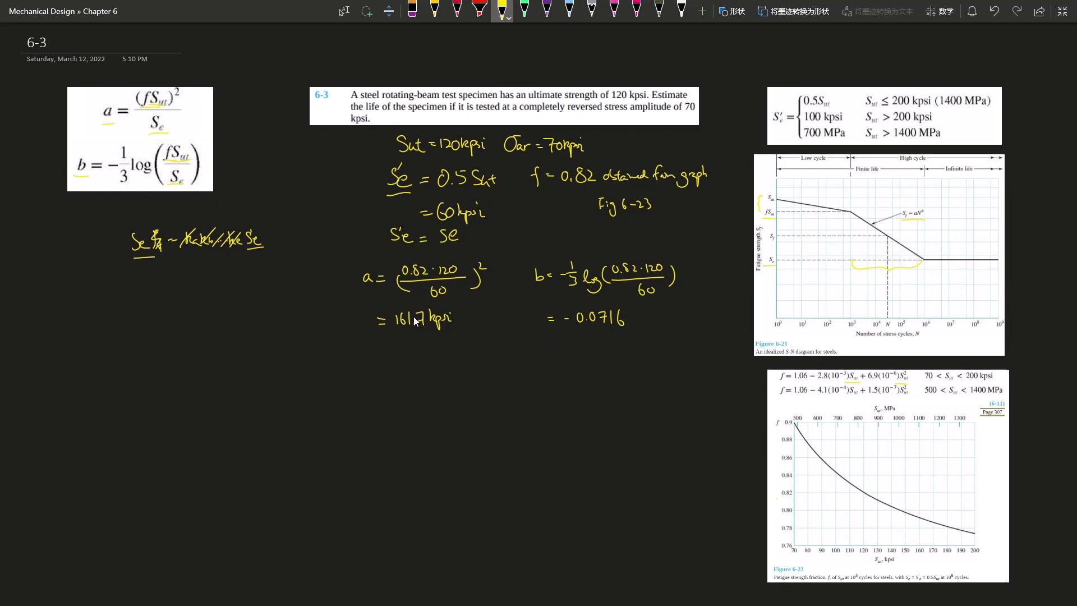
{"action": "left_click_drag", "start_coordinate": [414, 315], "coordinate": [416, 328]}
Write Sf = aN^b and substitute the stress to get 70kpsi = aN^b
{"action": "mouse_move", "coordinate": [396, 359]}
{"action": "left_mouse_down"}
{"action": "mouse_move", "coordinate": [405, 374]}
{"action": "mouse_move", "coordinate": [456, 359]}
{"action": "left_mouse_up"}
{"action": "mouse_move", "coordinate": [387, 401]}
{"action": "left_mouse_down"}
{"action": "mouse_move", "coordinate": [392, 413]}
{"action": "mouse_move", "coordinate": [441, 404]}
{"action": "left_mouse_up"}
{"action": "left_click_drag", "start_coordinate": [435, 409], "coordinate": [445, 409]}
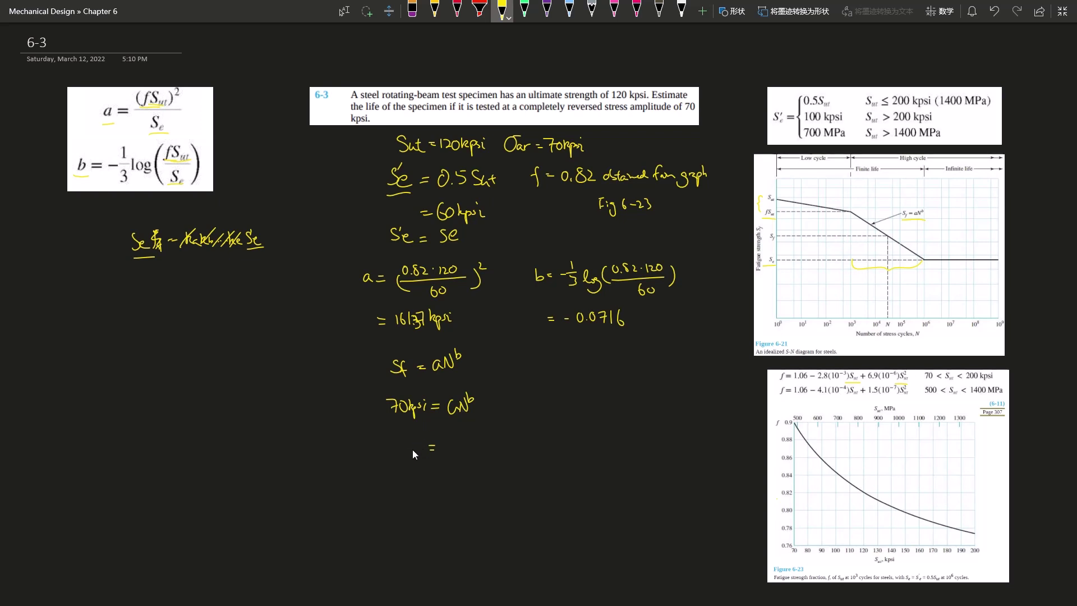
Rearrange for life as N = (σar/a)^(1/b) and start an = line below
{"action": "mouse_move", "coordinate": [408, 440]}
{"action": "left_mouse_down"}
{"action": "mouse_move", "coordinate": [409, 453]}
{"action": "mouse_move", "coordinate": [421, 438]}
{"action": "mouse_move", "coordinate": [466, 435]}
{"action": "mouse_move", "coordinate": [489, 452]}
{"action": "mouse_move", "coordinate": [485, 468]}
{"action": "mouse_move", "coordinate": [448, 466]}
{"action": "mouse_move", "coordinate": [491, 460]}
{"action": "left_mouse_up"}
{"action": "left_click_drag", "start_coordinate": [498, 431], "coordinate": [500, 443]}
{"action": "left_click_drag", "start_coordinate": [506, 434], "coordinate": [508, 443]}
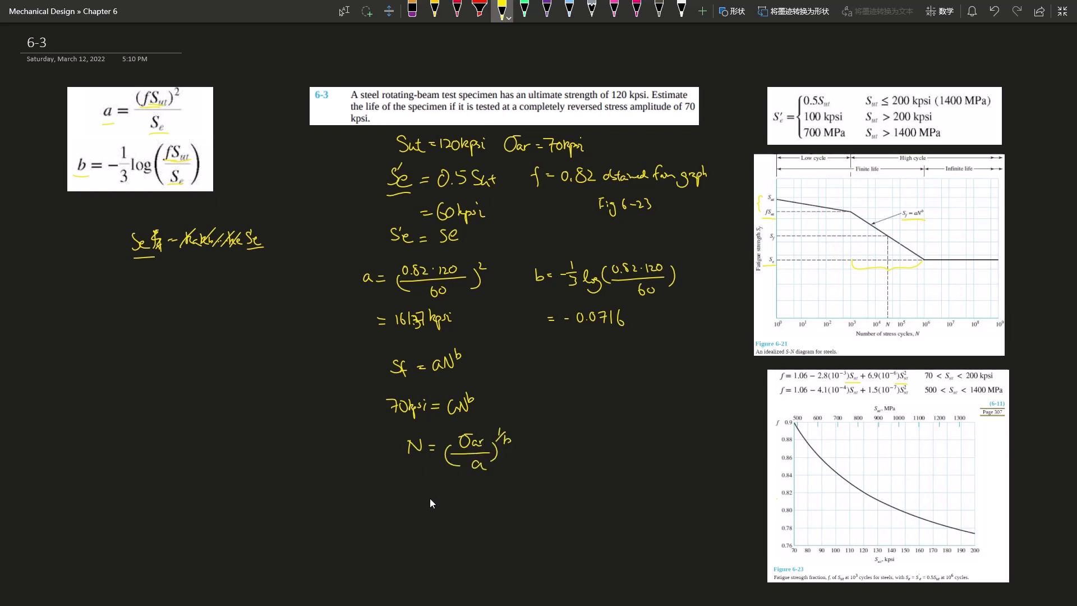
{"action": "left_click_drag", "start_coordinate": [429, 496], "coordinate": [436, 494]}
{"action": "left_click_drag", "start_coordinate": [429, 502], "coordinate": [437, 501]}
Write N = 116409 cycle and the estimate ≈ 10⁵ beneath it
{"action": "mouse_move", "coordinate": [405, 497]}
{"action": "left_mouse_down"}
{"action": "mouse_move", "coordinate": [406, 507]}
{"action": "mouse_move", "coordinate": [419, 494]}
{"action": "left_mouse_up"}
{"action": "left_click_drag", "start_coordinate": [451, 489], "coordinate": [450, 506]}
{"action": "mouse_move", "coordinate": [459, 489]}
{"action": "left_mouse_down"}
{"action": "mouse_move", "coordinate": [459, 506]}
{"action": "mouse_move", "coordinate": [469, 498]}
{"action": "left_mouse_up"}
{"action": "left_click_drag", "start_coordinate": [437, 536], "coordinate": [452, 534]}
{"action": "left_click_drag", "start_coordinate": [457, 530], "coordinate": [467, 527]}
{"action": "left_click_drag", "start_coordinate": [474, 519], "coordinate": [469, 533]}
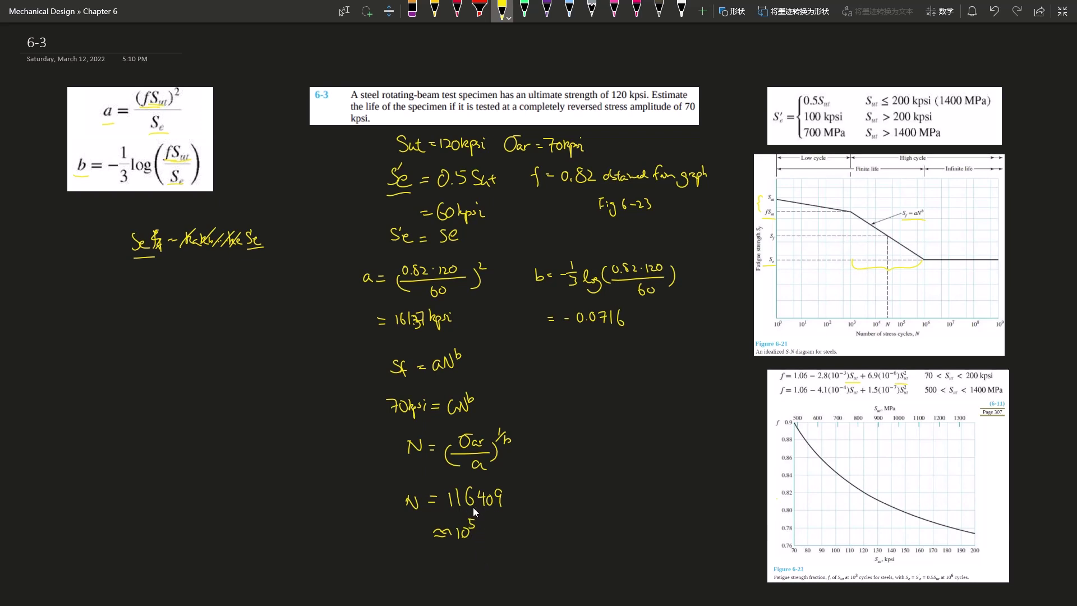
Write 1.2×10⁵ below, double-underline it, and underline 116409
{"action": "left_click", "coordinate": [462, 565]}
{"action": "left_click_drag", "start_coordinate": [463, 559], "coordinate": [481, 565]}
{"action": "left_click_drag", "start_coordinate": [481, 558], "coordinate": [474, 566]}
{"action": "left_click_drag", "start_coordinate": [486, 557], "coordinate": [486, 567]}
{"action": "left_click_drag", "start_coordinate": [493, 557], "coordinate": [501, 559]}
{"action": "left_click_drag", "start_coordinate": [442, 577], "coordinate": [507, 574]}
{"action": "left_click_drag", "start_coordinate": [434, 582], "coordinate": [512, 579]}
{"action": "mouse_move", "coordinate": [449, 513]}
{"action": "left_mouse_down"}
{"action": "mouse_move", "coordinate": [523, 509]}
{"action": "mouse_move", "coordinate": [529, 497]}
{"action": "mouse_move", "coordinate": [538, 512]}
{"action": "mouse_move", "coordinate": [540, 501]}
{"action": "left_mouse_up"}
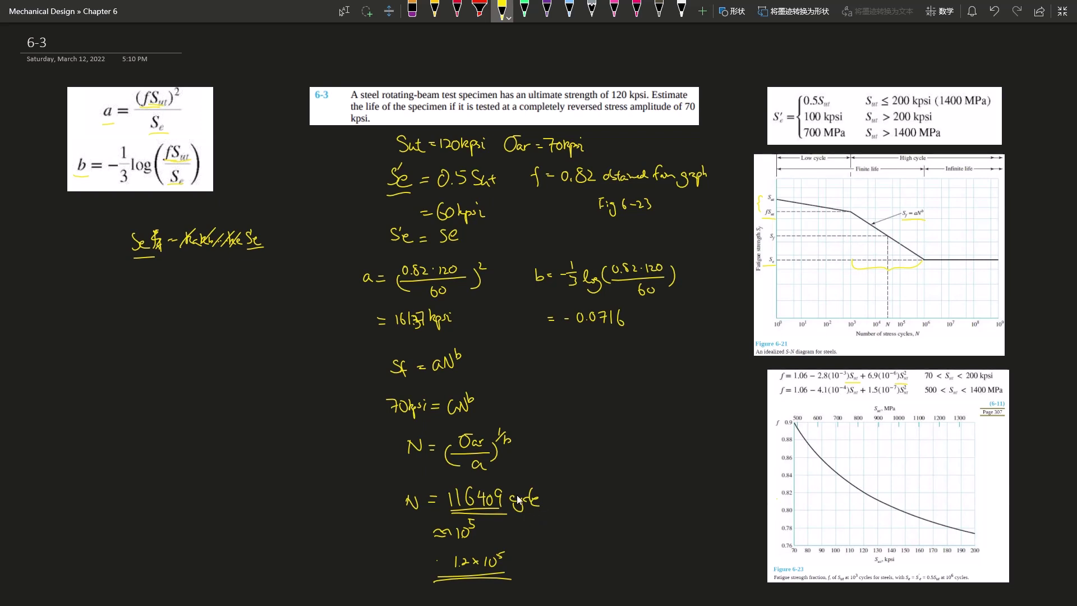